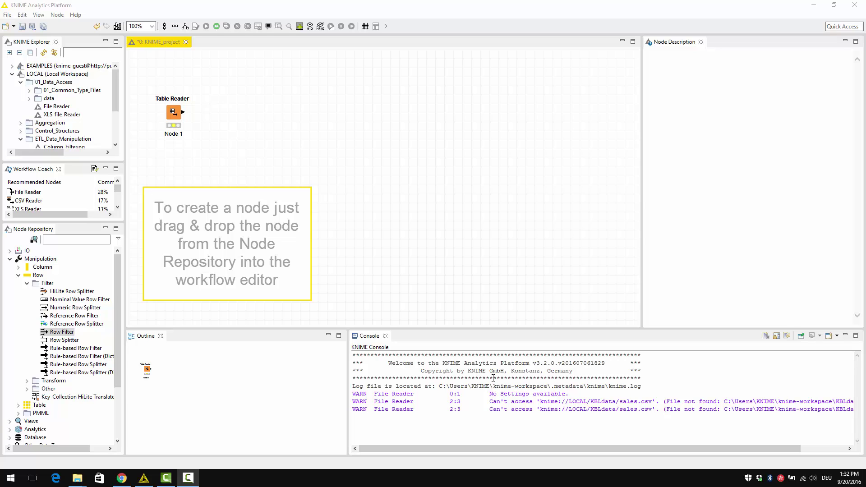
Step: Add two Row Filter nodes, Node 2 and Node 3, beside the Table Reader
mouse_move(62, 332)
left_mouse_down()
mouse_move(162, 280)
mouse_move(356, 216)
left_mouse_up()
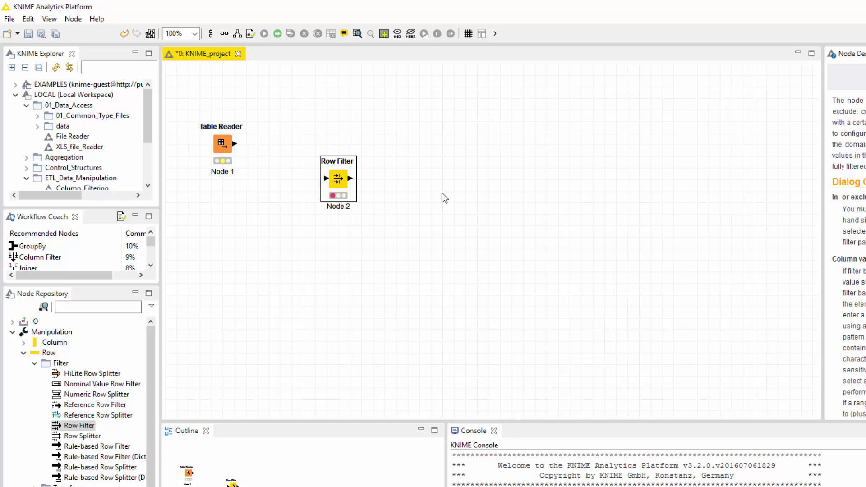
double_click(85, 426)
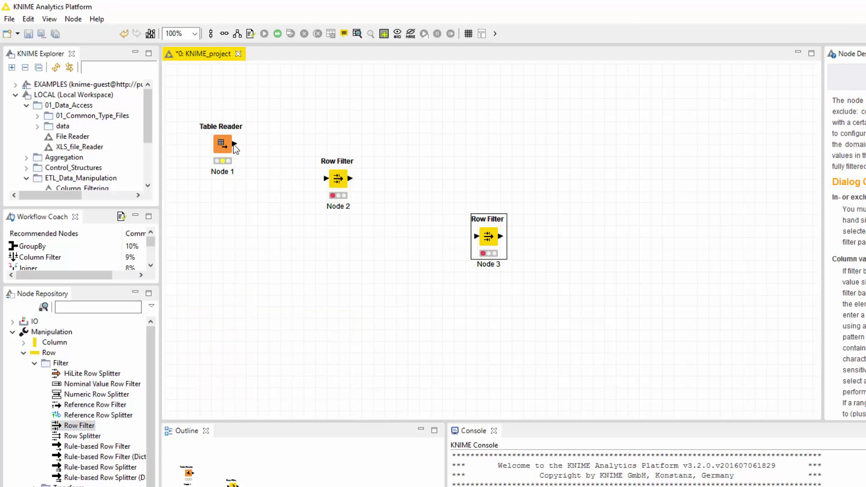
Step: Connect the Table Reader to Node 2 and append Row Filter Node 4 after Node 2
left_click_drag(233, 145, 326, 182)
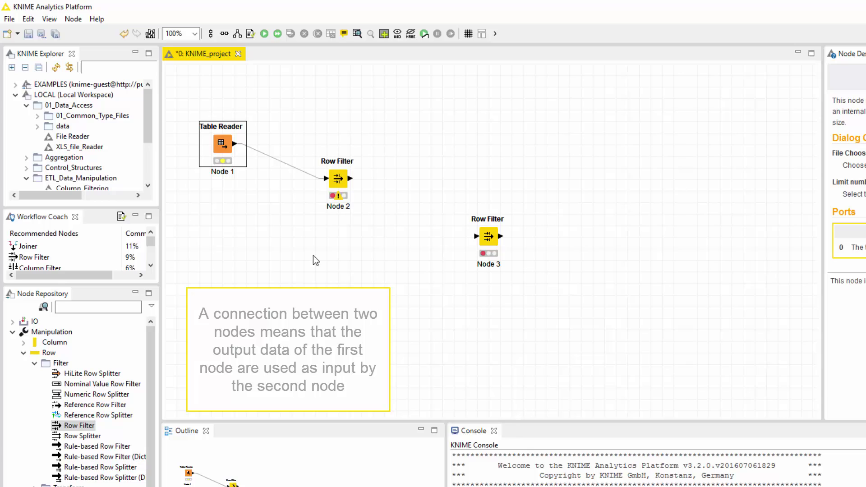
left_click(339, 179)
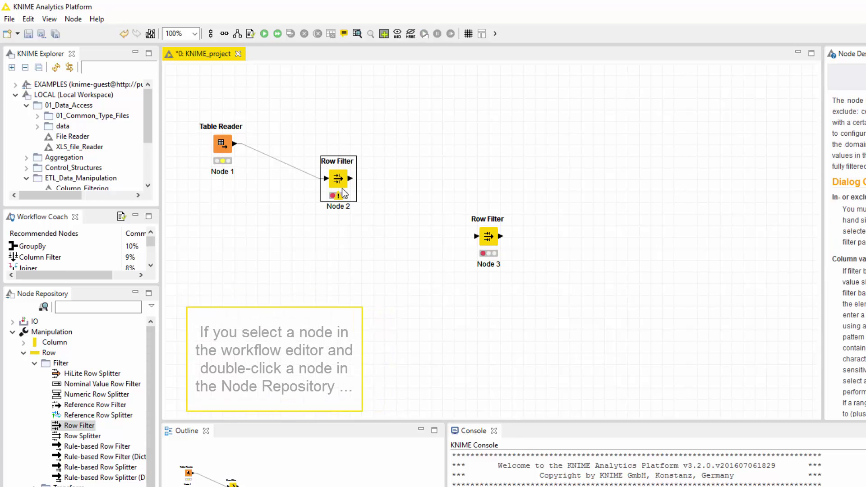
left_click(88, 427)
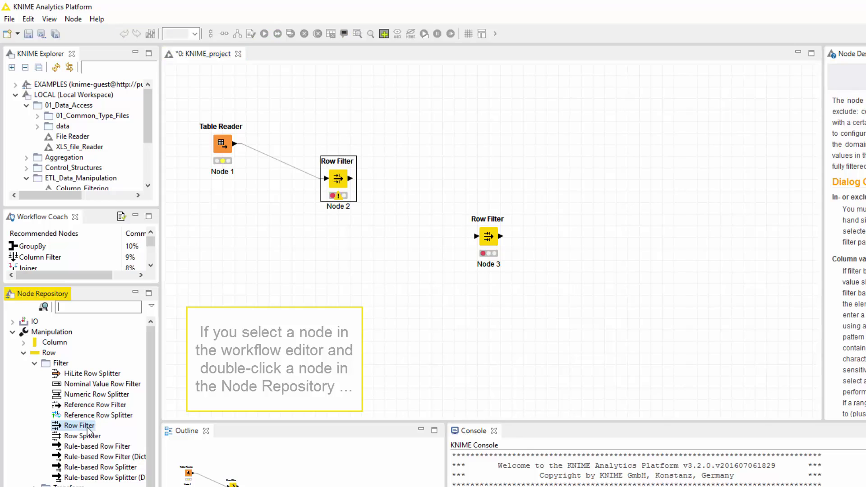
double_click(88, 430)
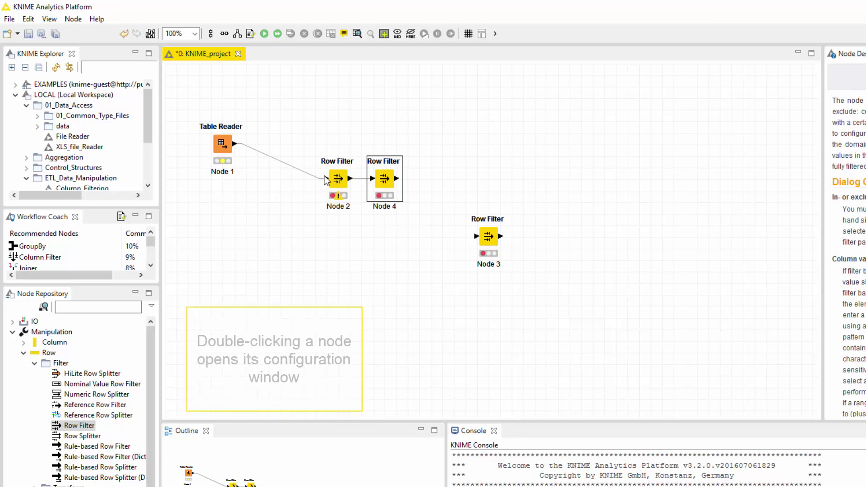
Step: Configure Node 2 to keep rows whose Target column matches the pattern 0
double_click(340, 180)
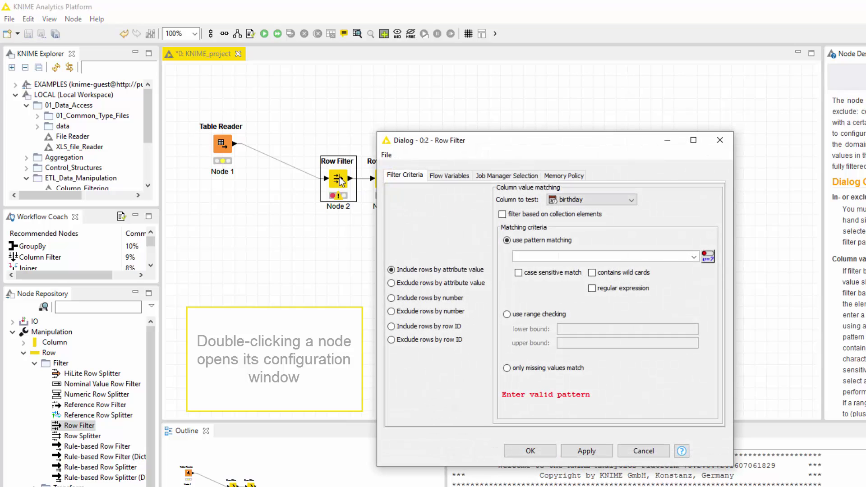
left_click(720, 140)
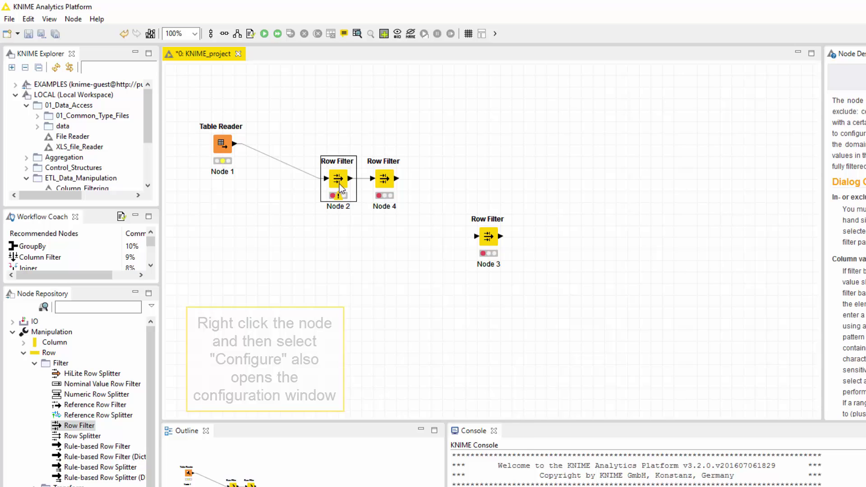
right_click(340, 188)
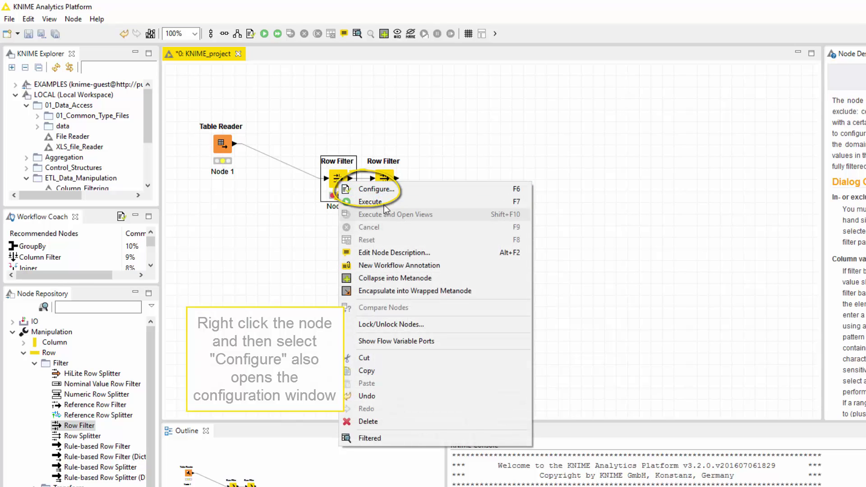
left_click(384, 195)
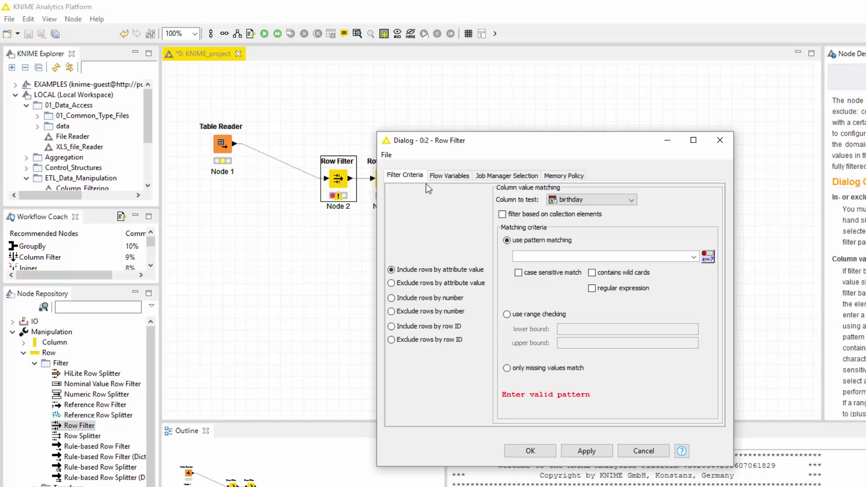
left_click(621, 200)
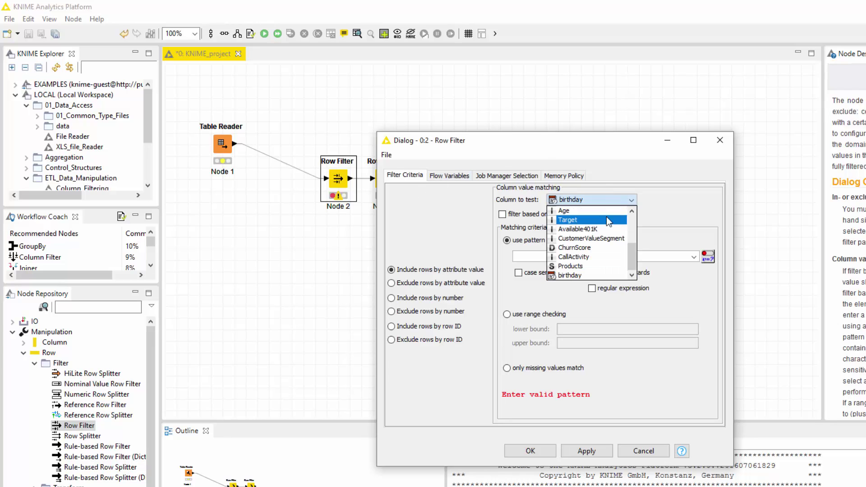
left_click(606, 220)
left_click(556, 256)
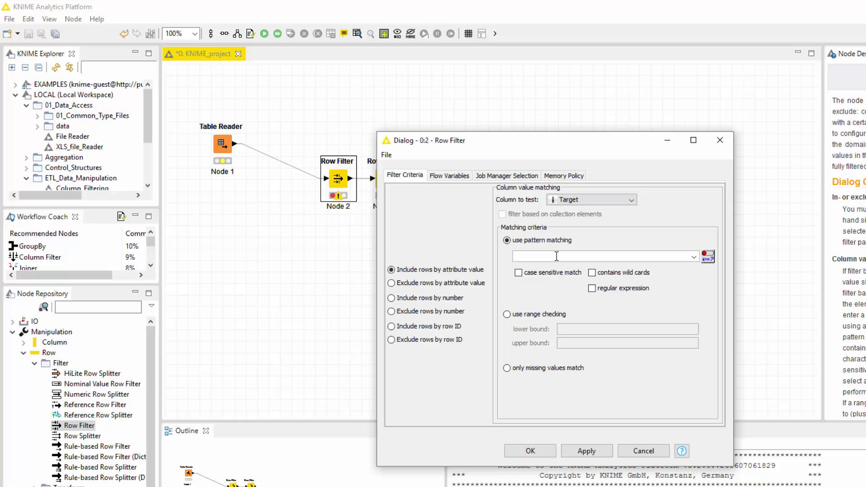
type("0")
left_click(542, 453)
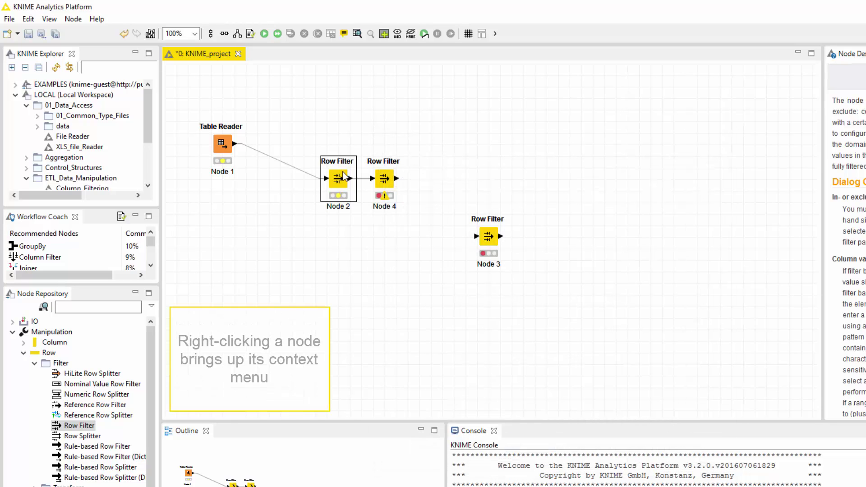
Step: Execute Node 2 so it and the Table Reader finish running
right_click(344, 176)
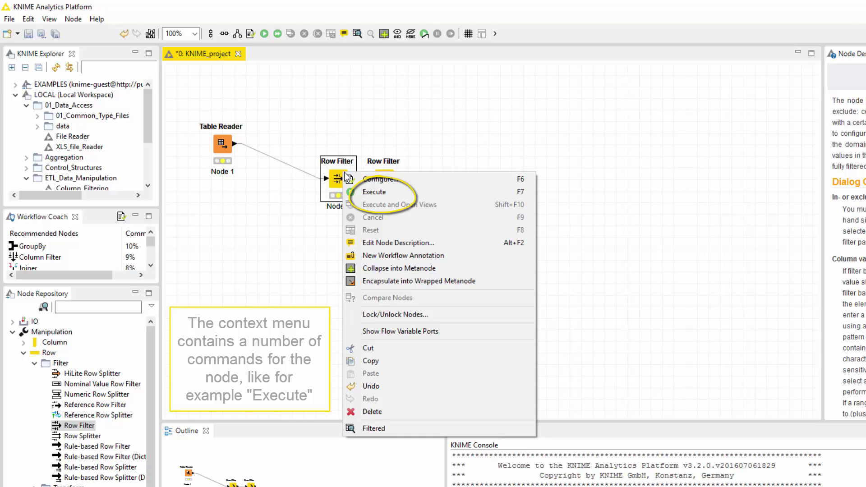
left_click(373, 192)
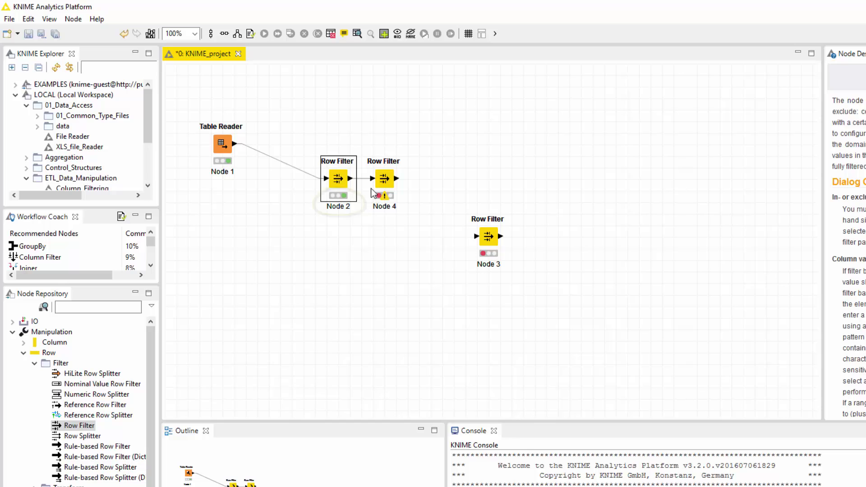
right_click(339, 185)
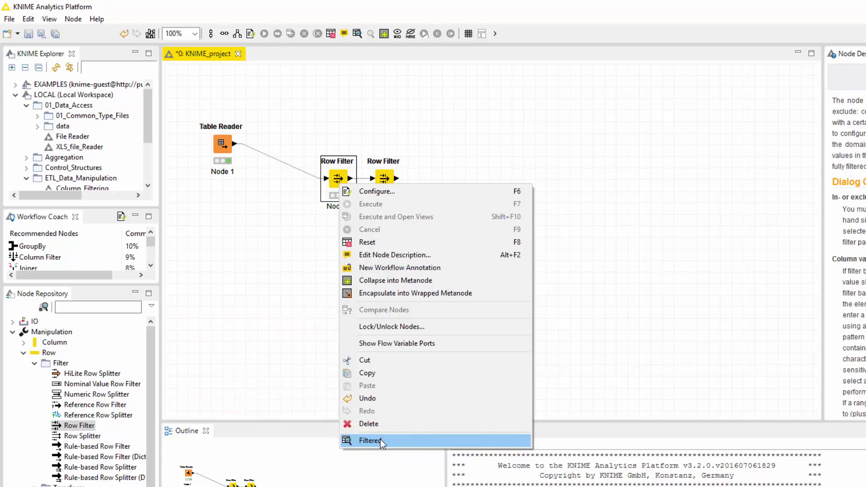
left_click(381, 439)
left_click(679, 196)
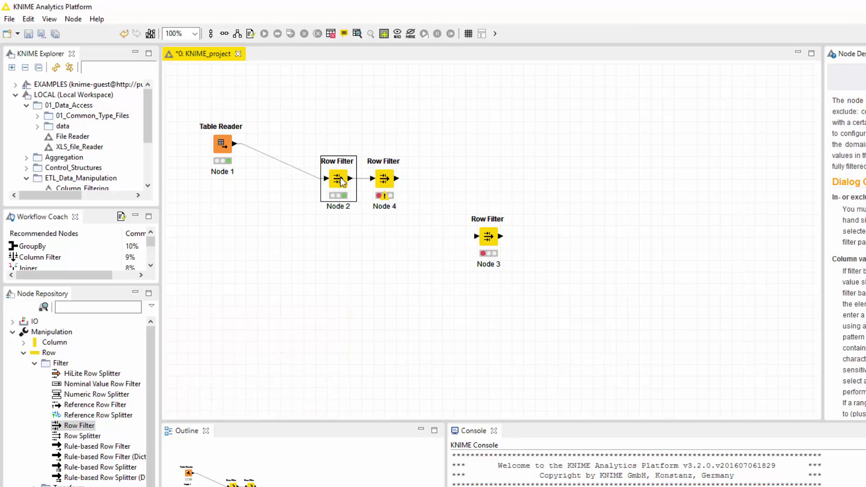
Step: Reset Node 2 to configured but not executed, leaving the Table Reader executed
right_click(342, 181)
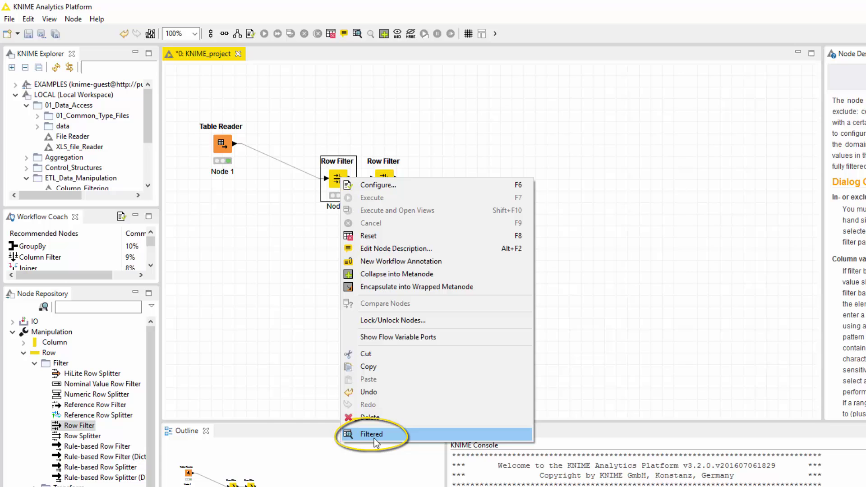
left_click(375, 232)
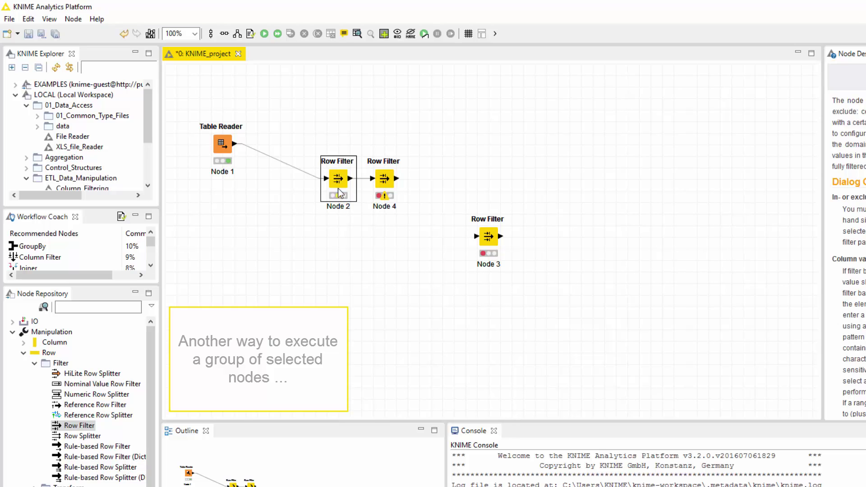
Step: Re-run Node 2, reset the Table Reader, then execute all executable nodes
left_click(264, 35)
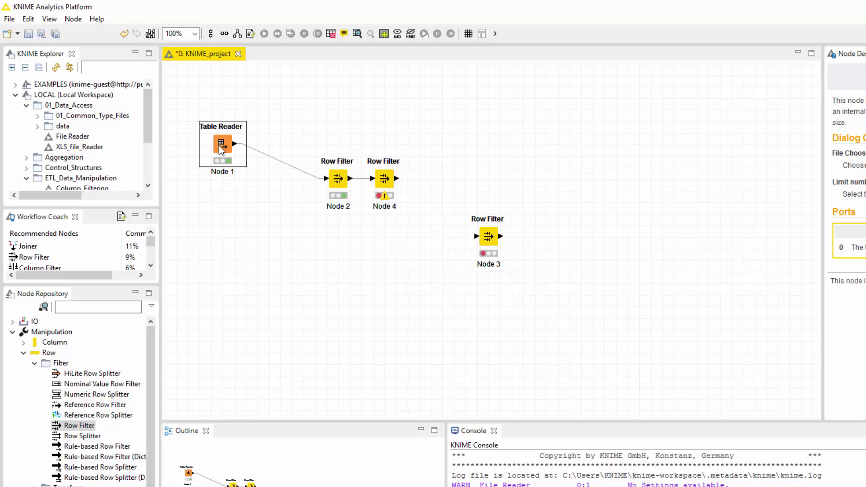
right_click(219, 145)
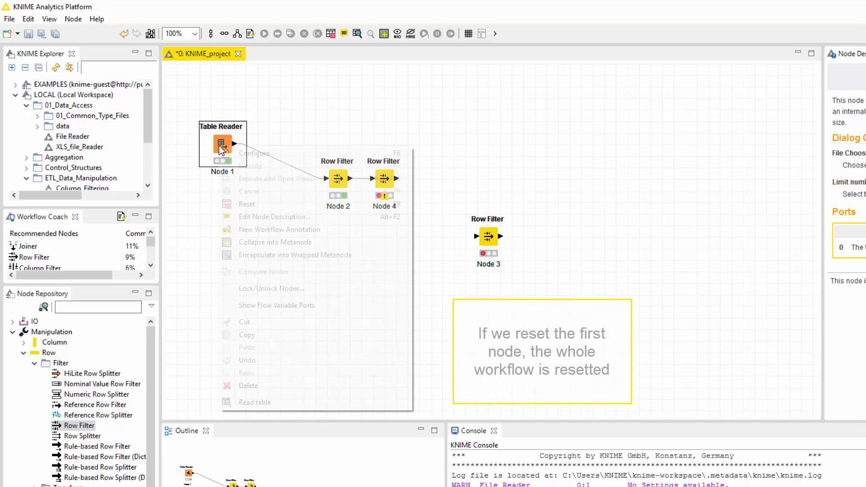
left_click(264, 205)
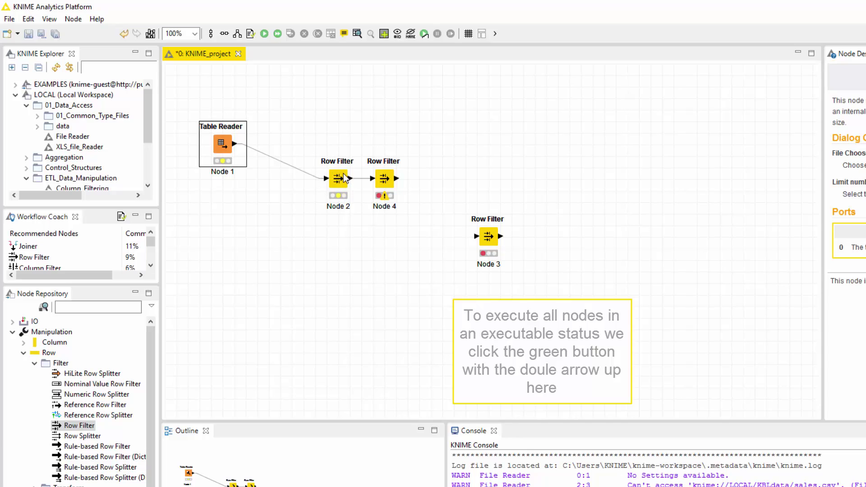
left_click(278, 35)
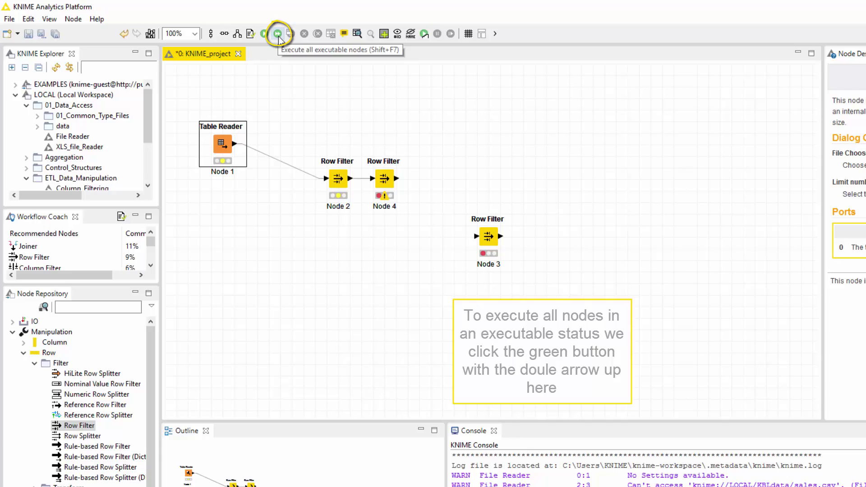
left_click(278, 34)
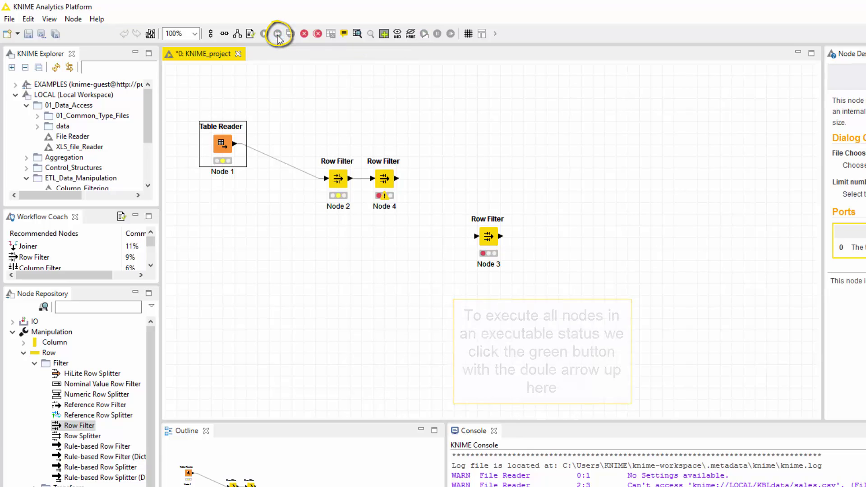